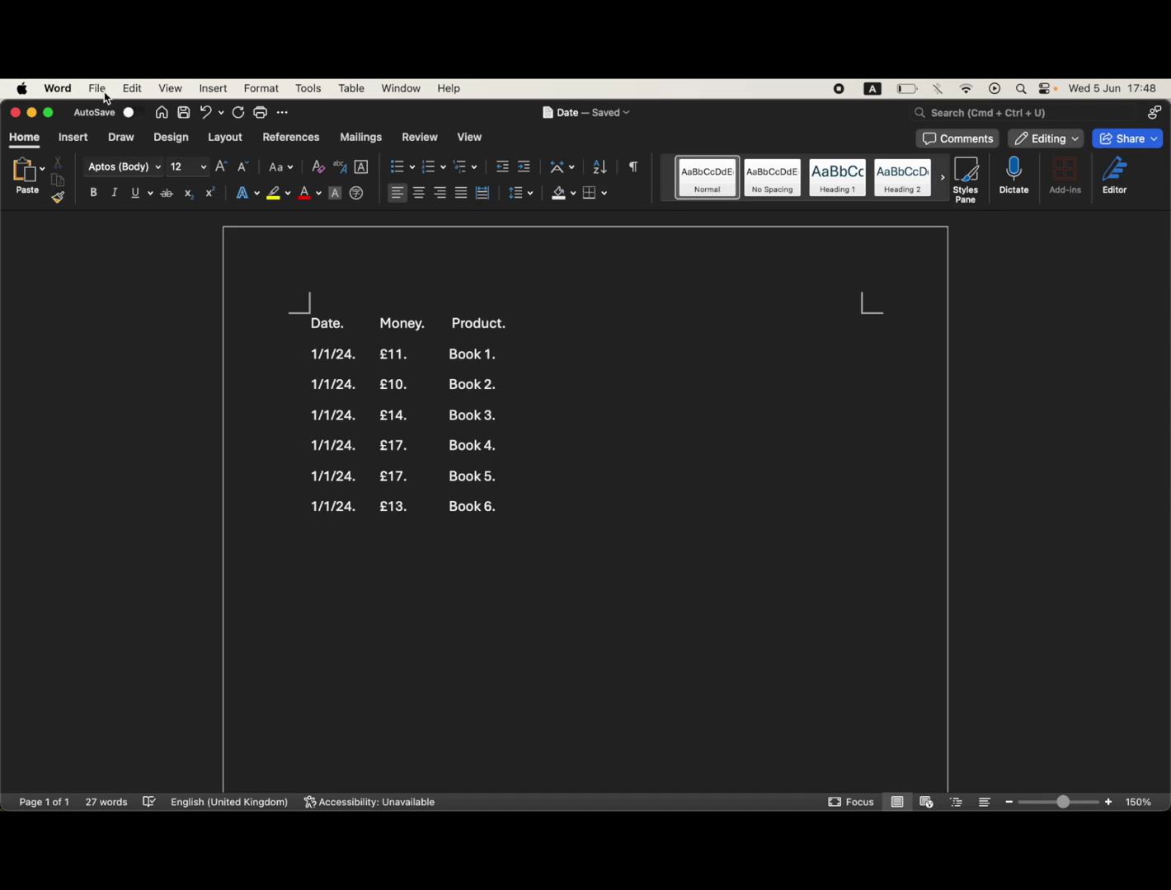
- Save the document as plain text (.txt) named 'Date', replacing the existing file and accepting conversion
click(97, 89)
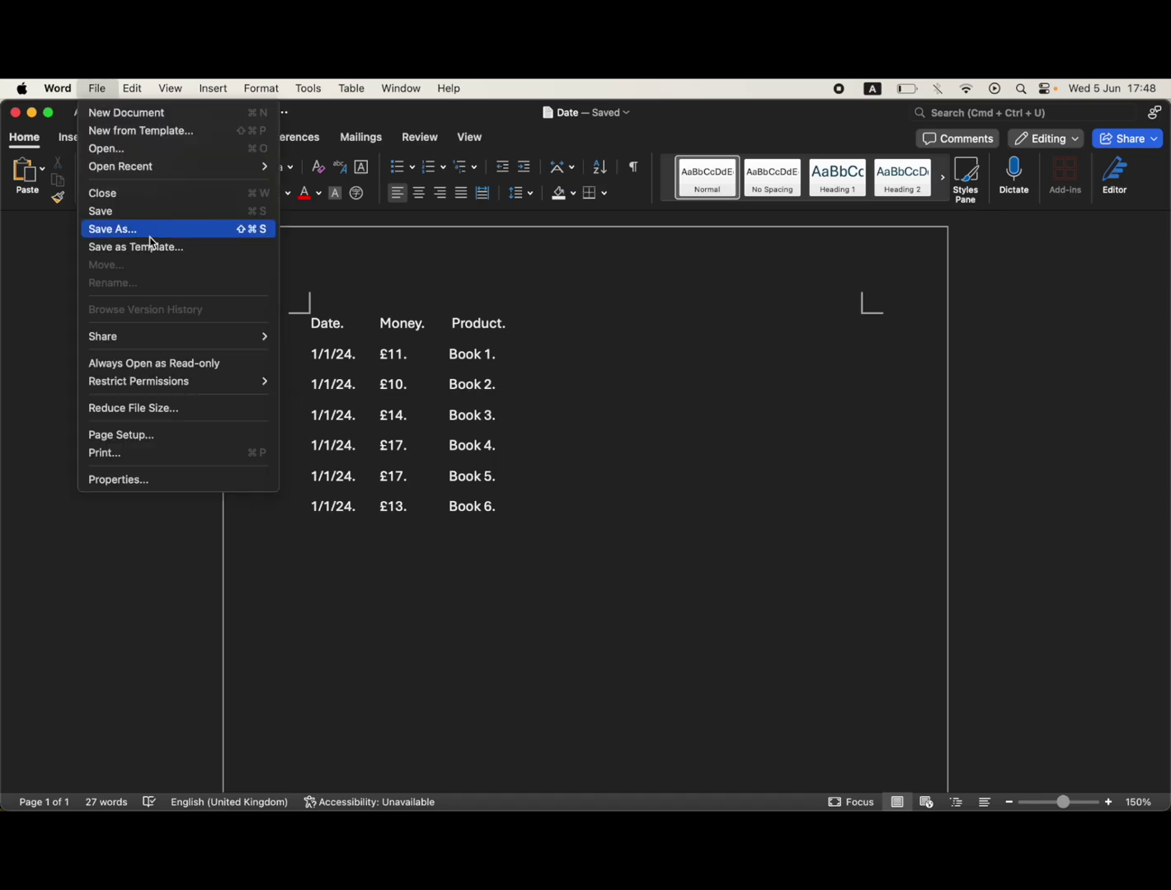
click(112, 229)
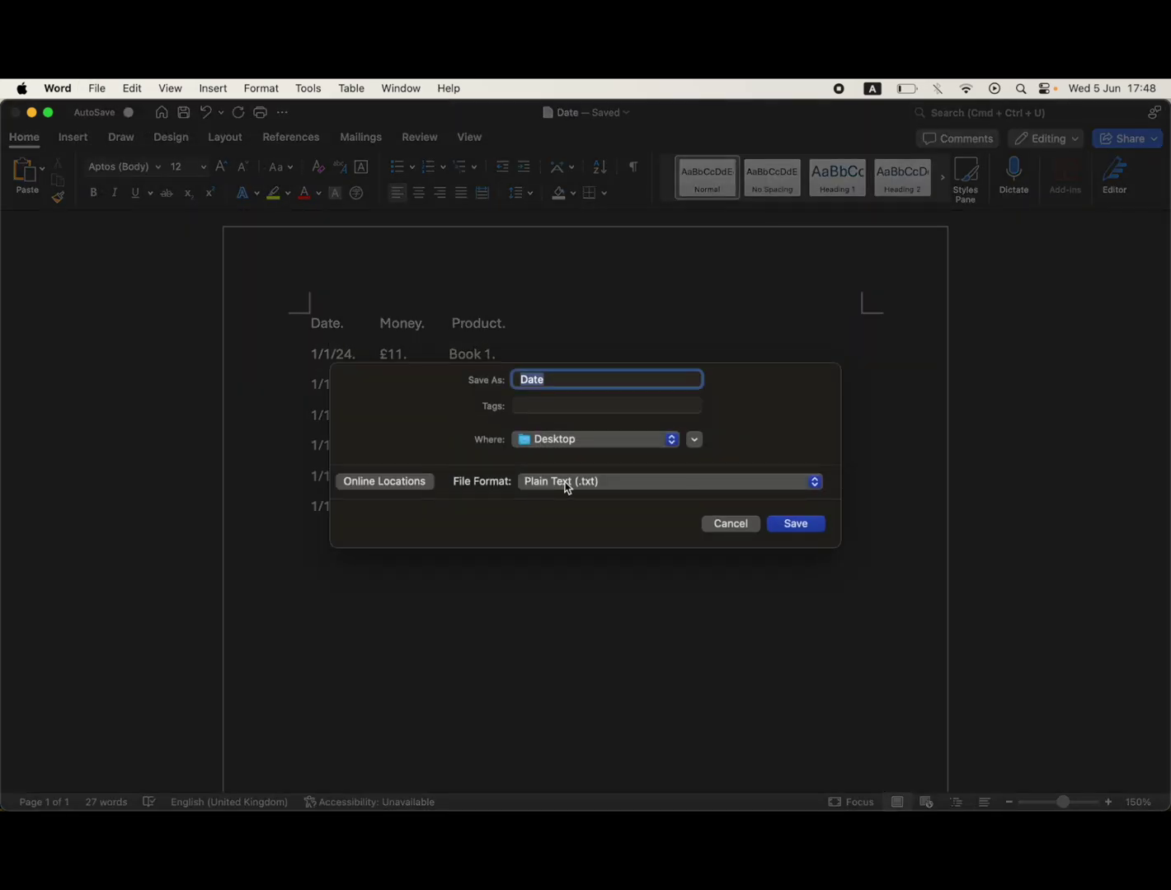
click(569, 480)
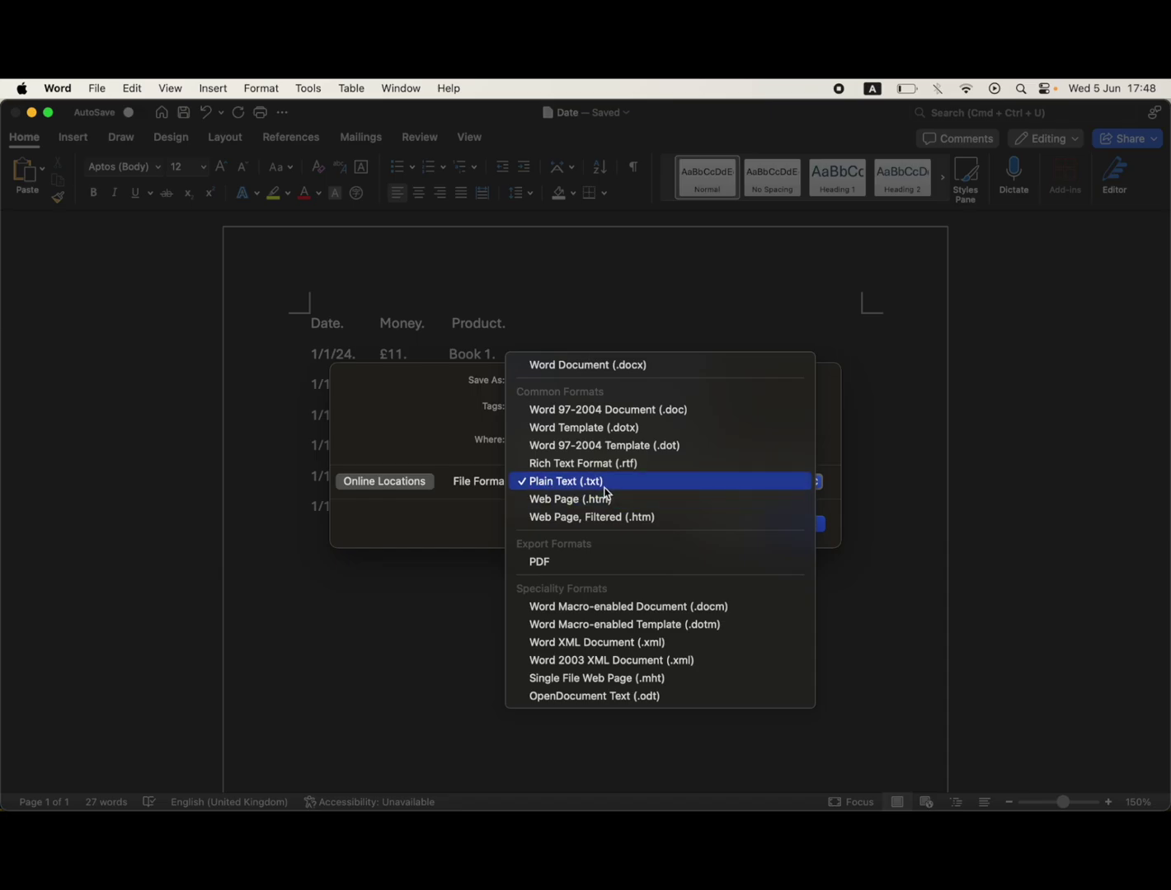
click(608, 481)
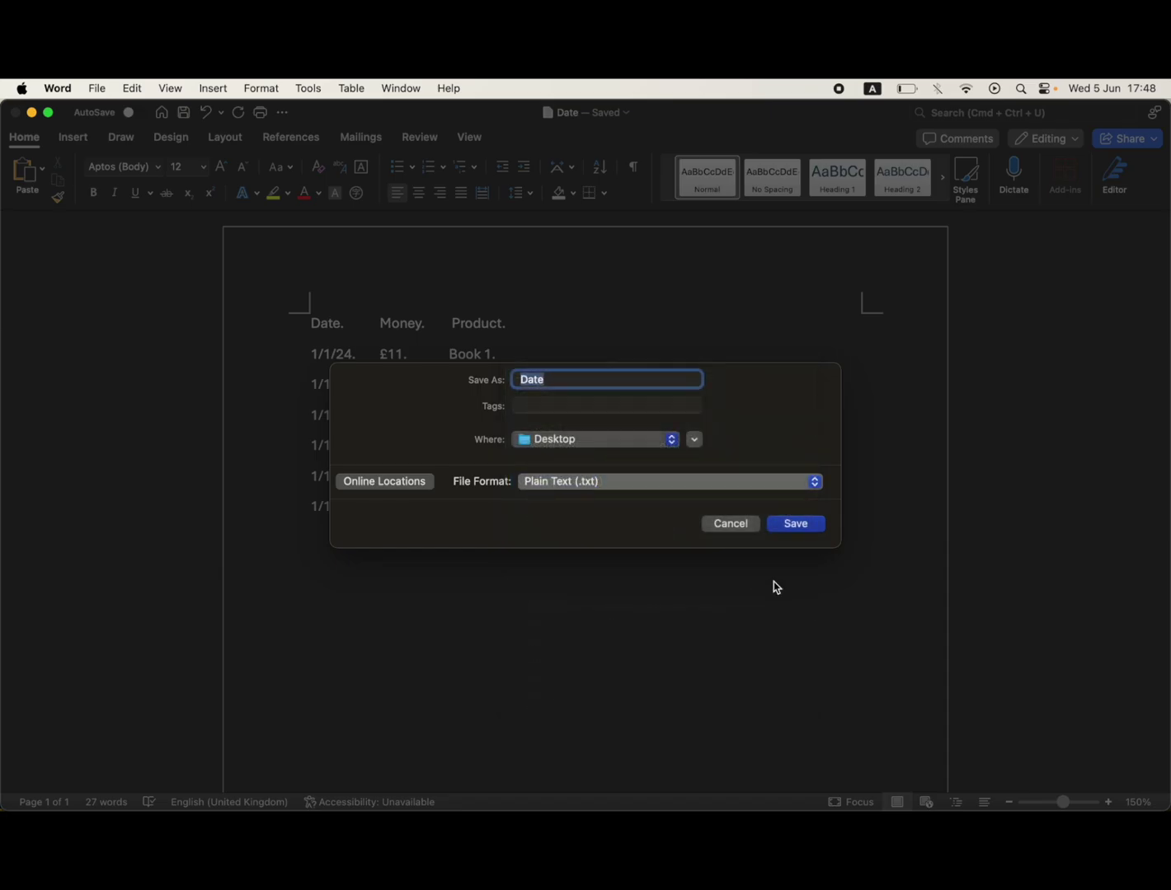
click(797, 530)
click(658, 532)
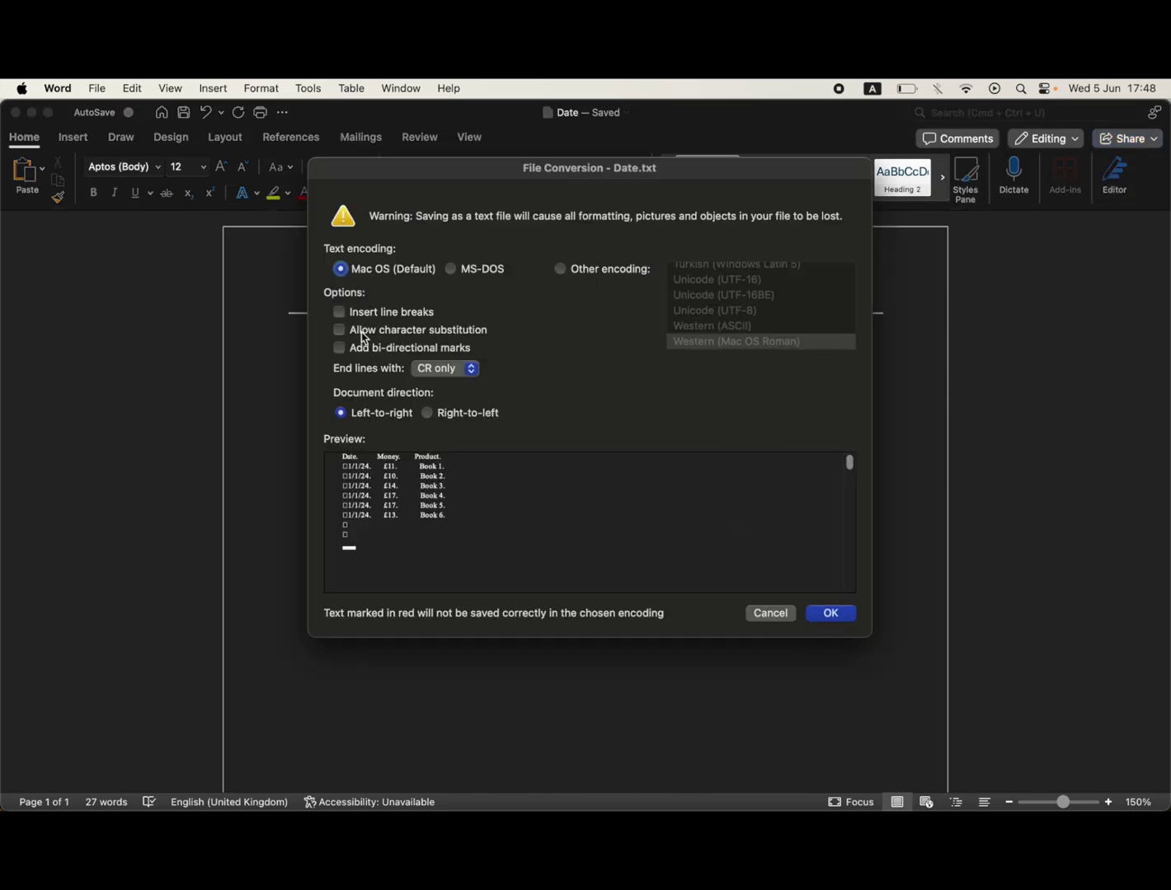
click(837, 612)
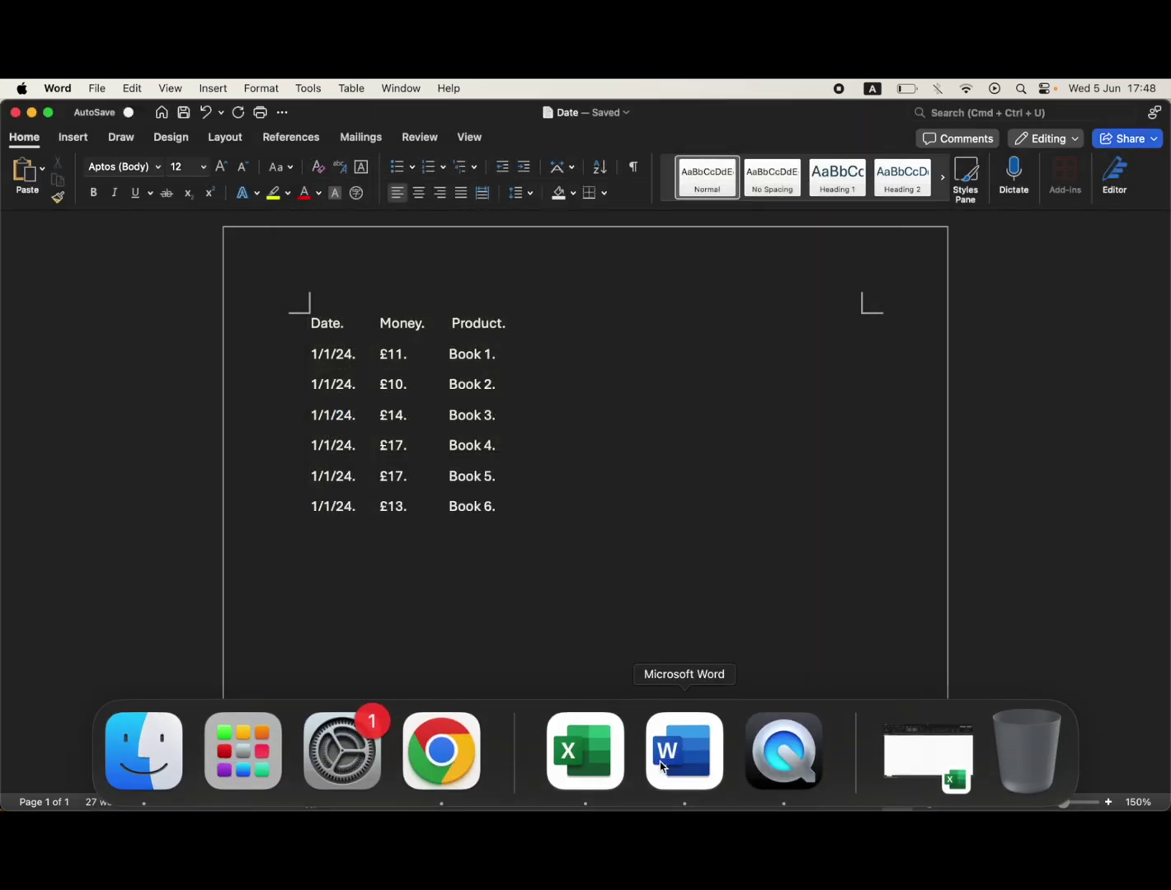
click(586, 751)
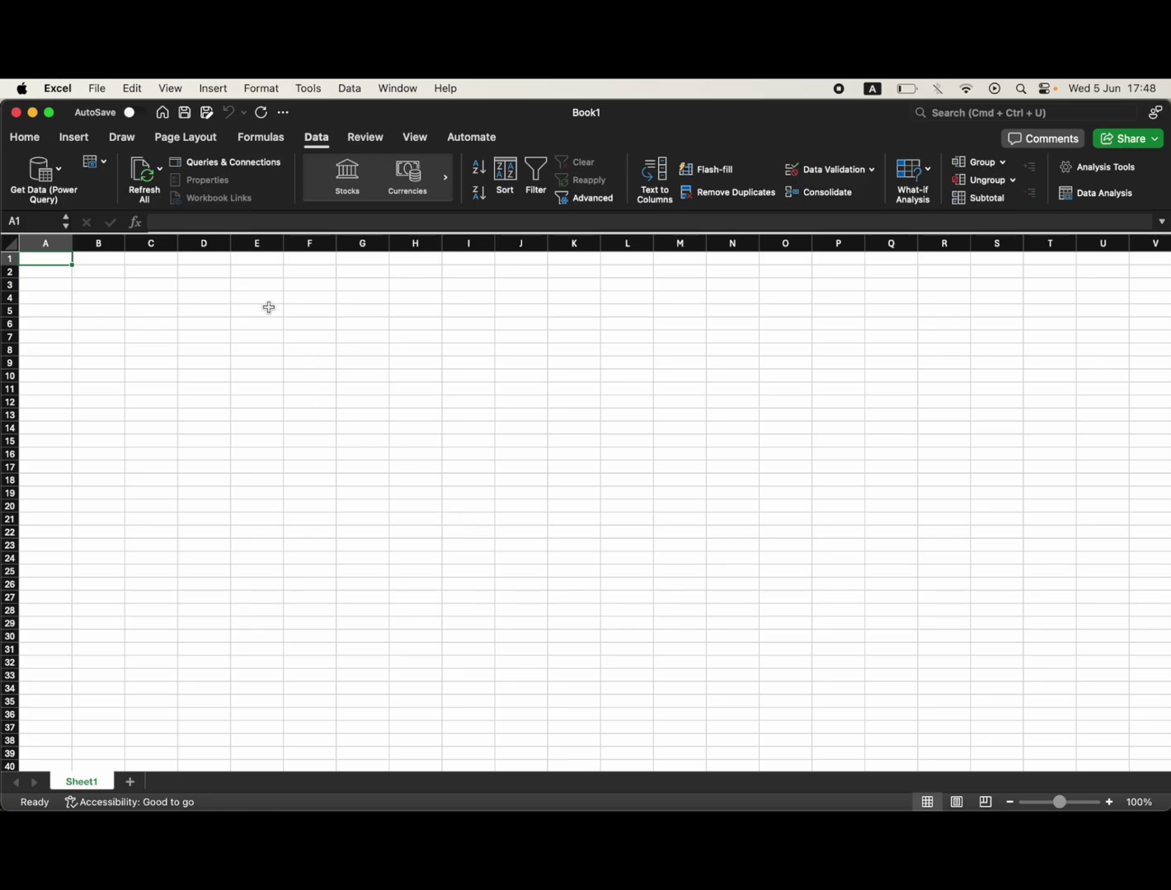
- Show Excel's Data tools and expand the Get Data list of sources
click(316, 137)
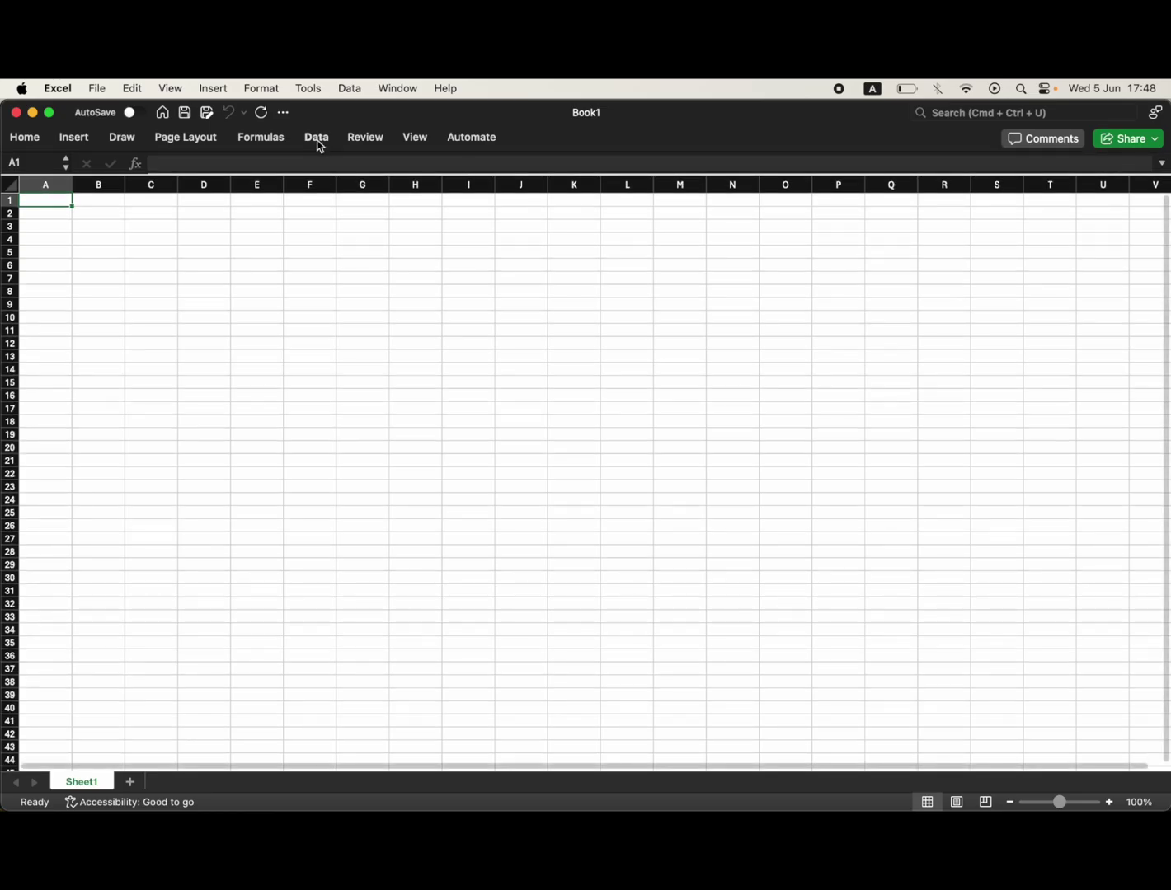
click(316, 138)
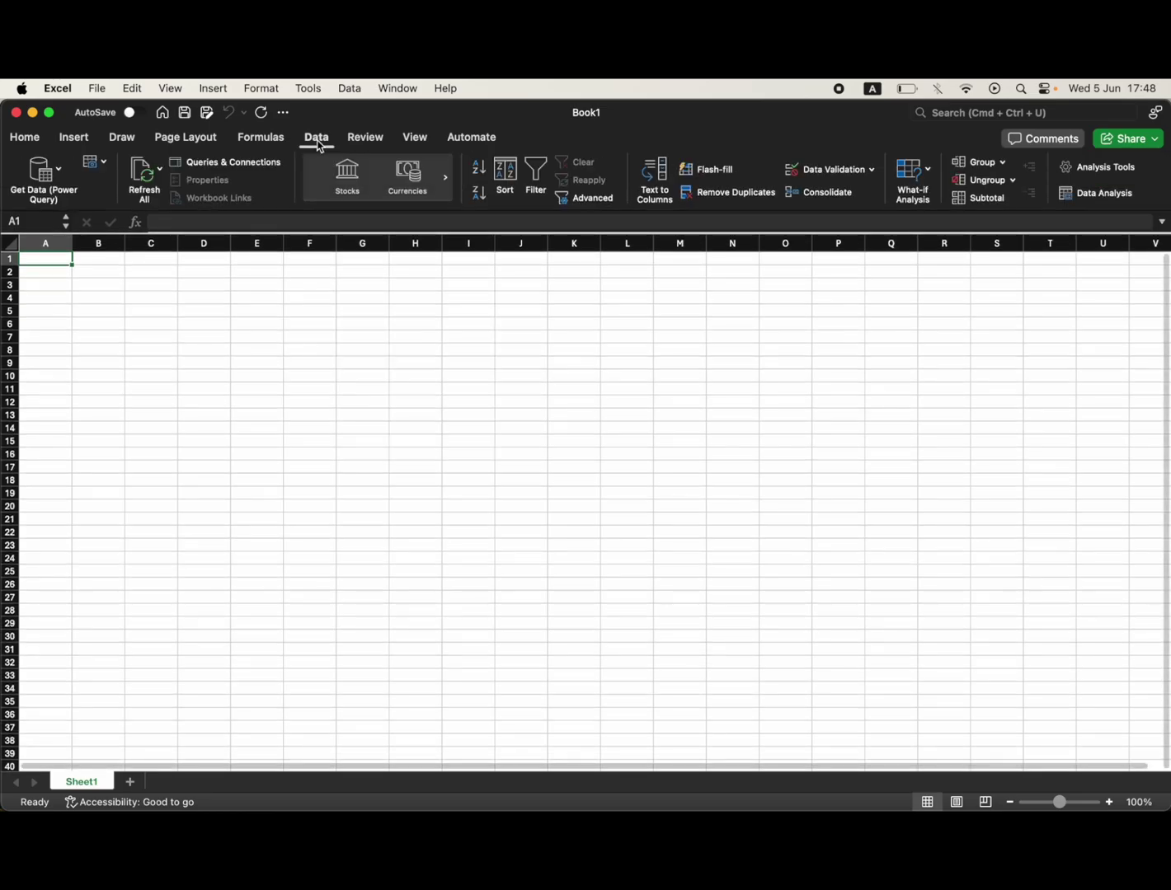
click(63, 171)
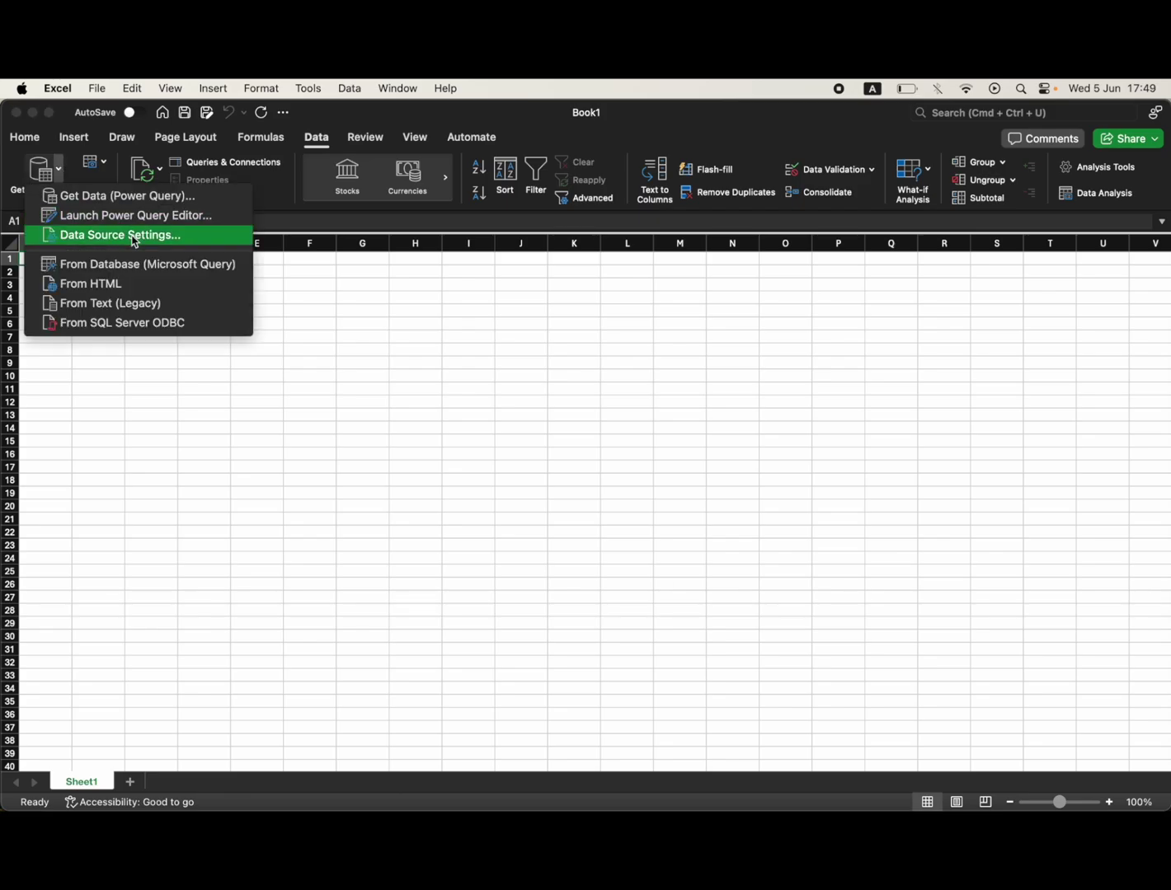
- Choose From Text (Legacy) and load the Desktop 'Date' file into the import wizard
click(166, 308)
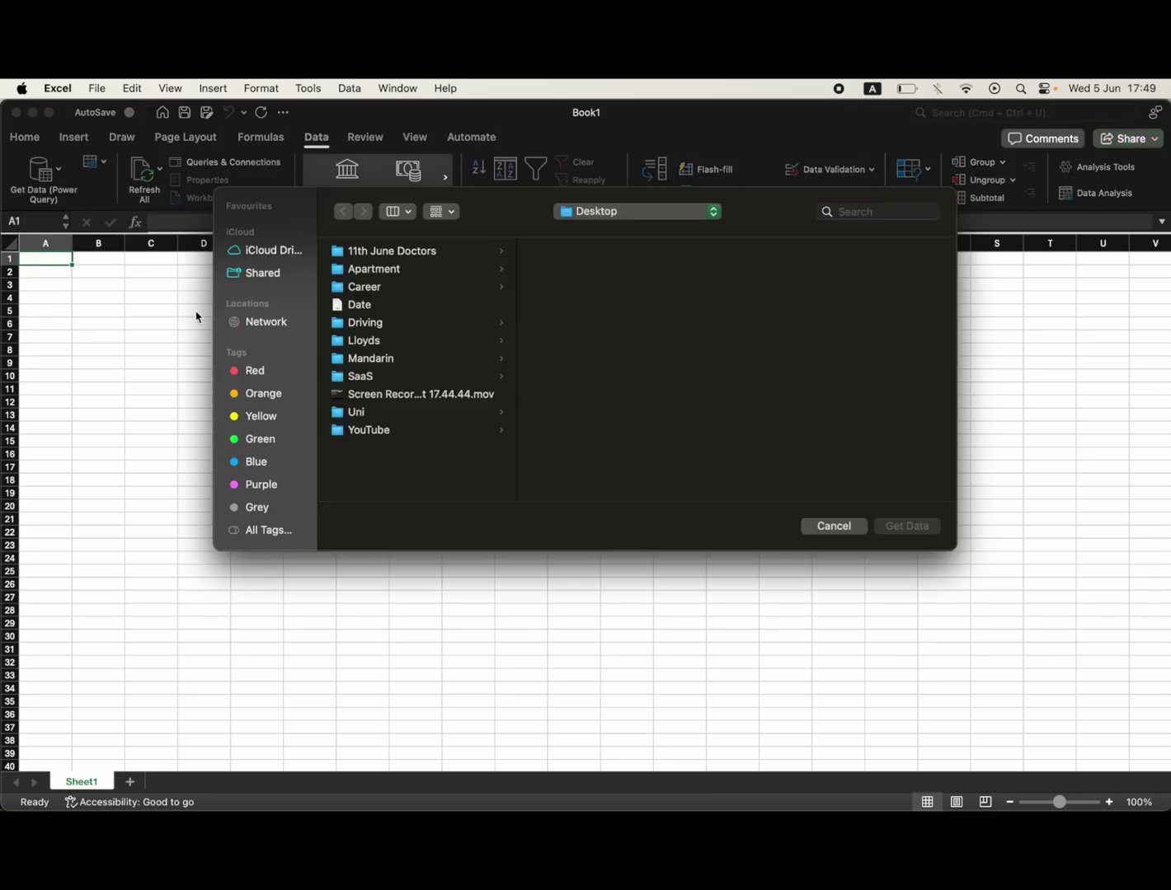
click(371, 306)
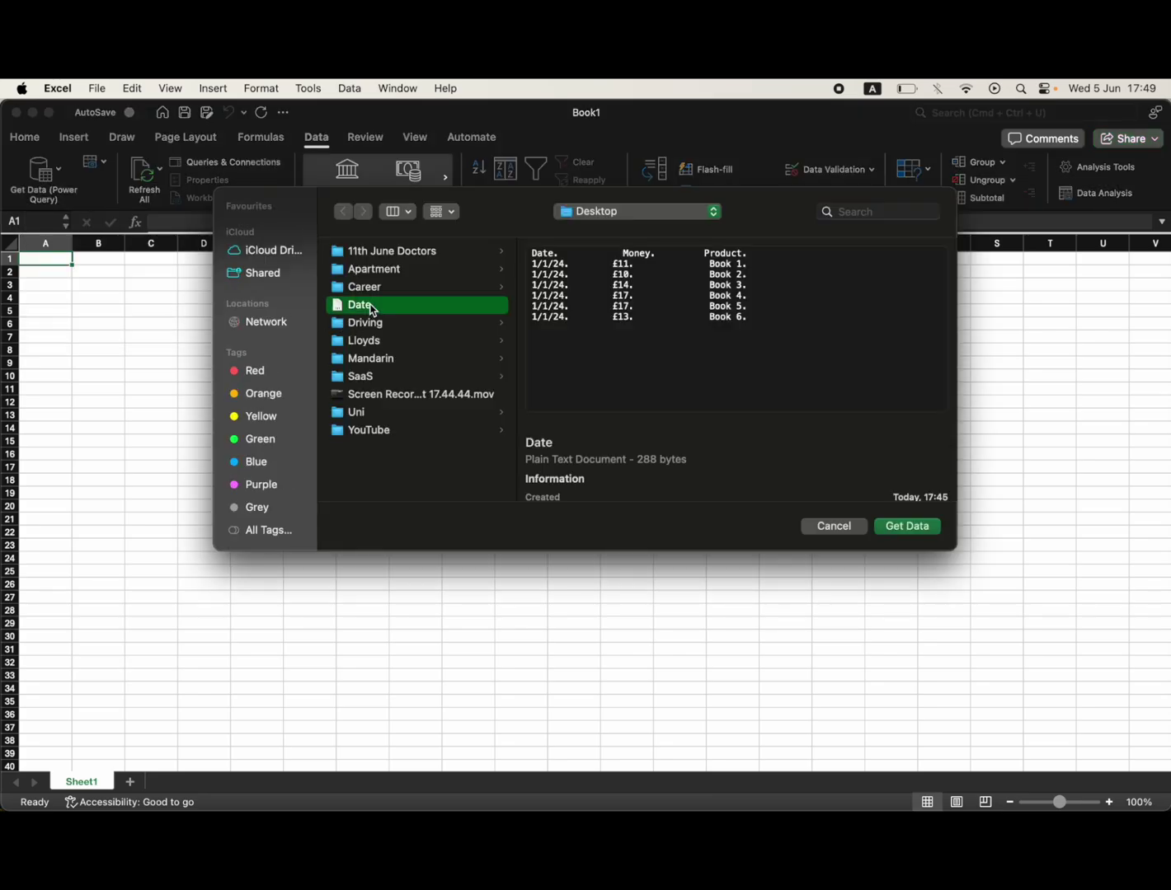
click(905, 526)
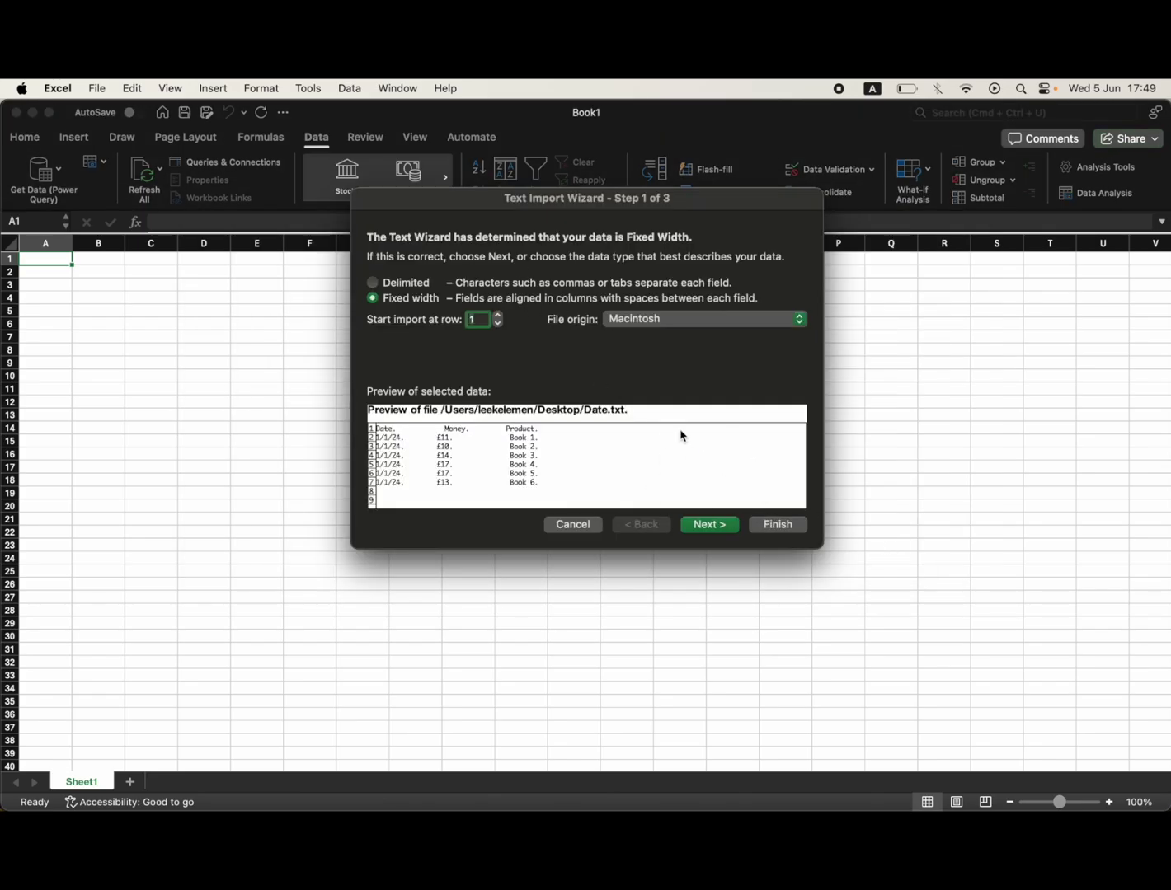
- Finish the Text Import Wizard with default settings and import the data into the sheet
click(784, 530)
click(730, 431)
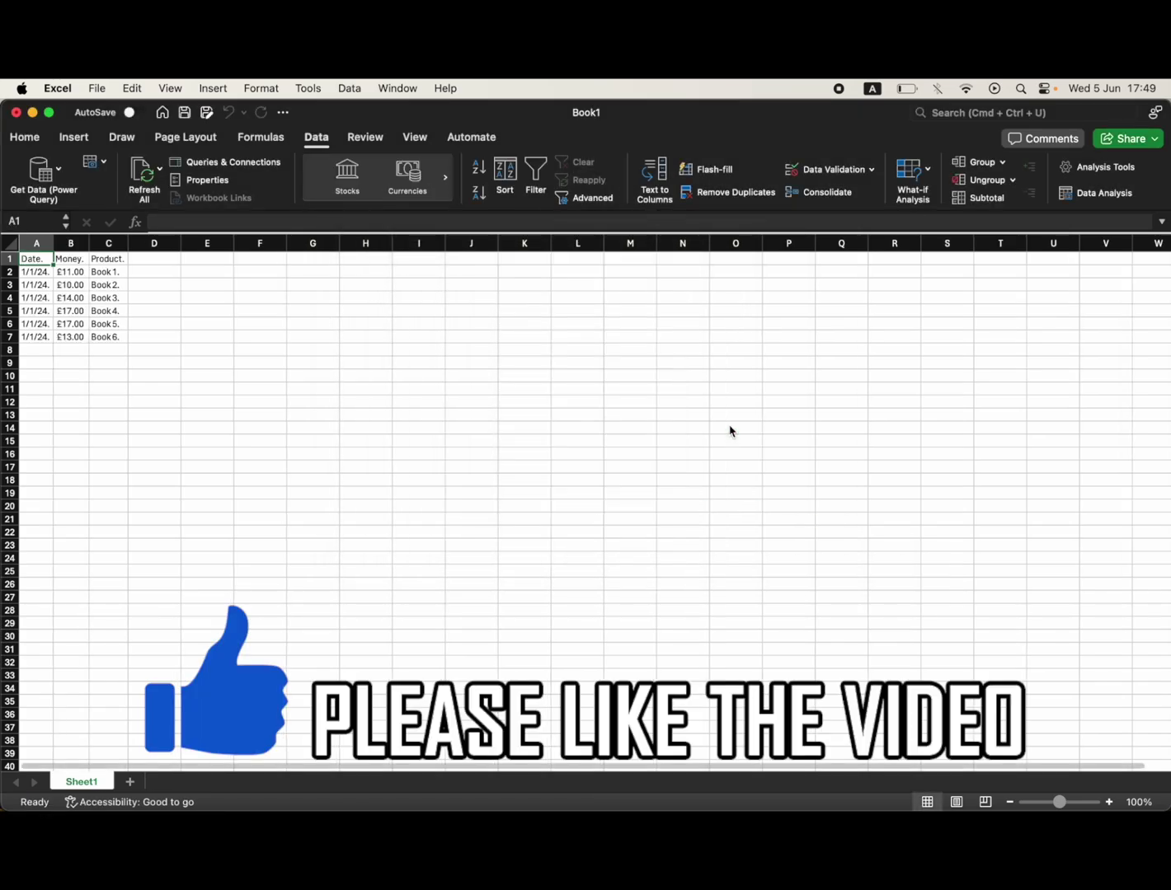